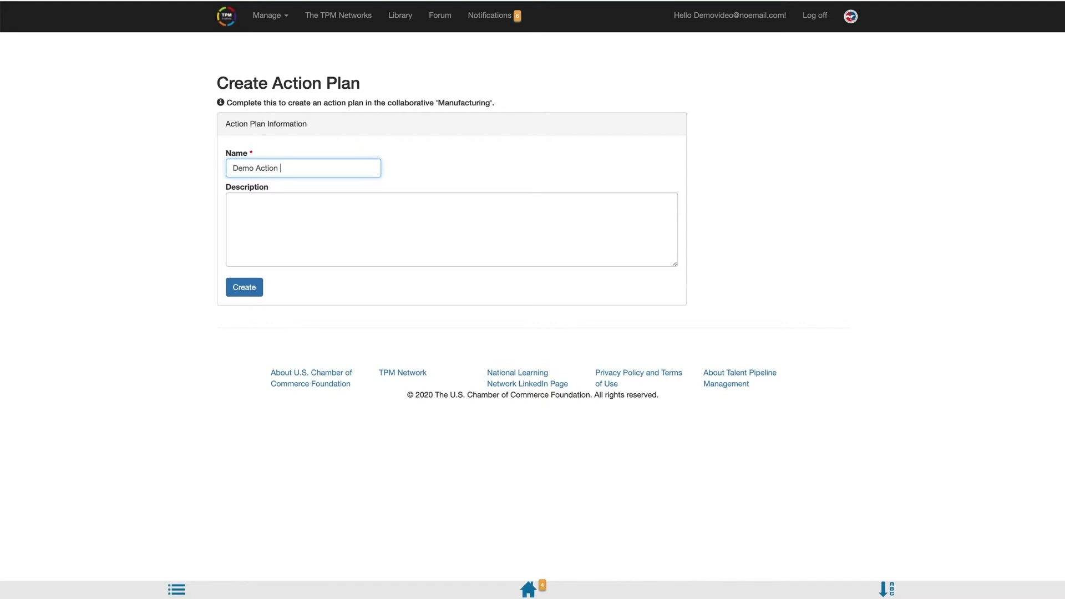
Complete the name "Demo Action Plan" and create the action plan in the Manufacturing collaborative
text(n)
click(247, 287)
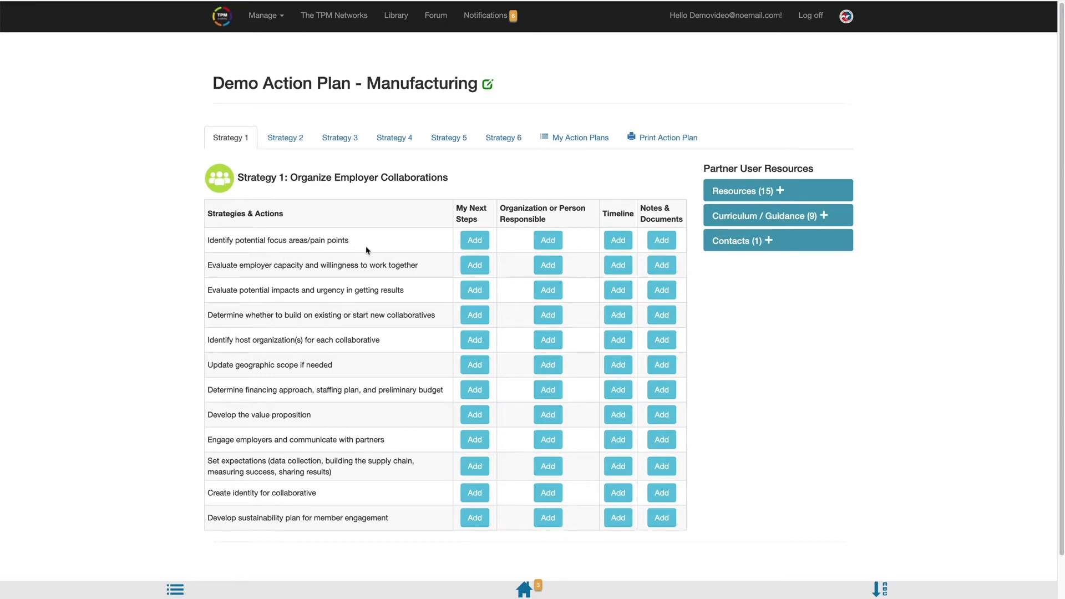
Add and save the My Next Steps entry "Meeting 2 and 3 will focus on this" for identifying potential focus areas/pain points
click(475, 243)
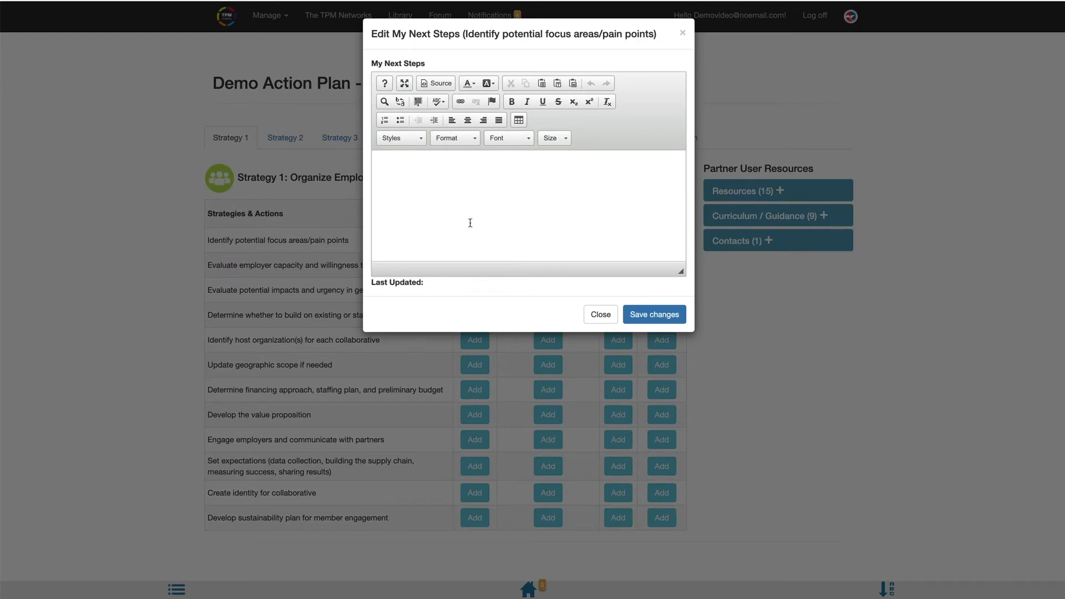
click(469, 223)
text(Meeting 32)
key(BackSpace)
key(BackSpace)
key(BackSpace)
text(2 and 3 will focus on this)
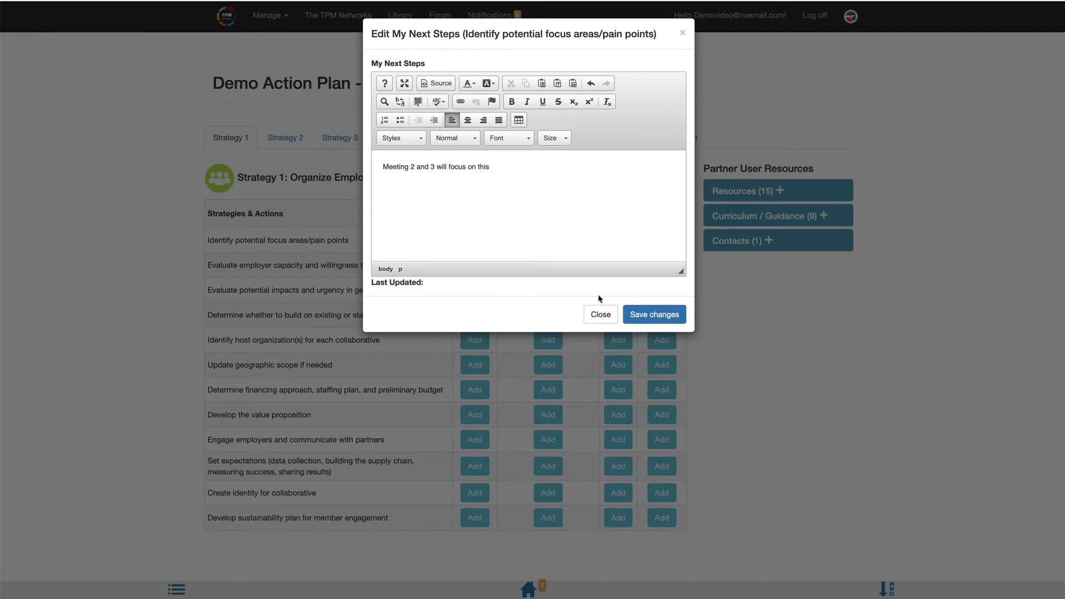
click(646, 316)
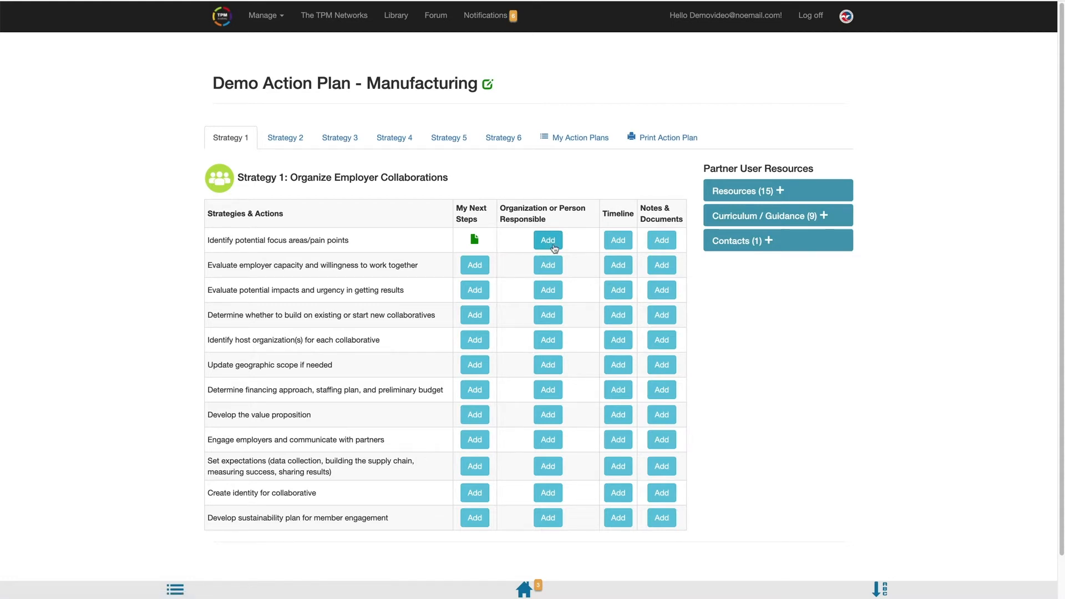
For the focus areas/pain points action, save the responsibility text "Add Text Here" with the contact holding the Business Admin role attached
click(552, 245)
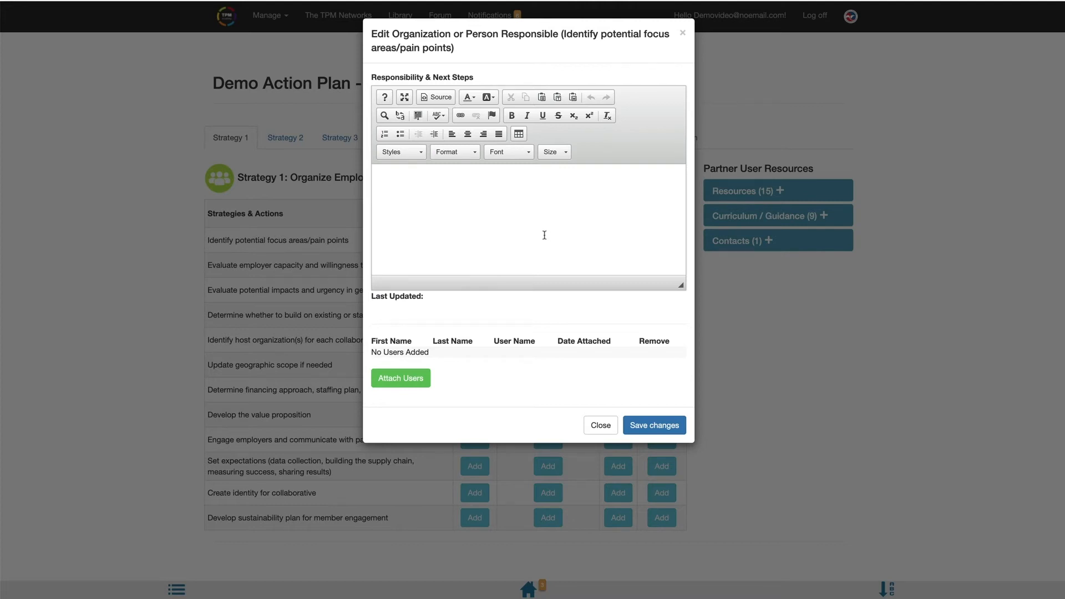
click(545, 235)
text(Add Text Here)
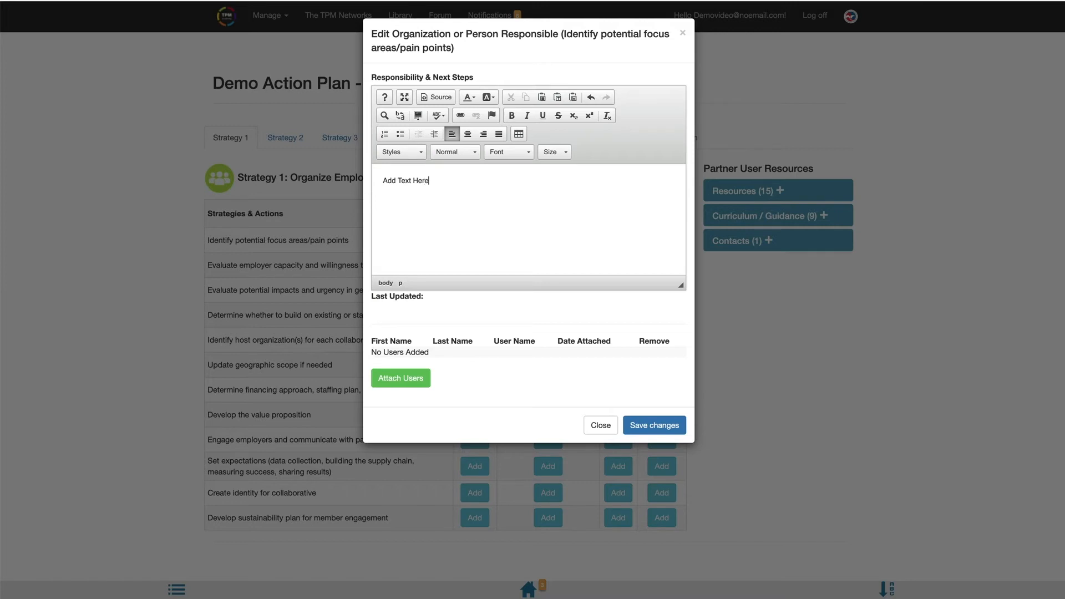
click(401, 383)
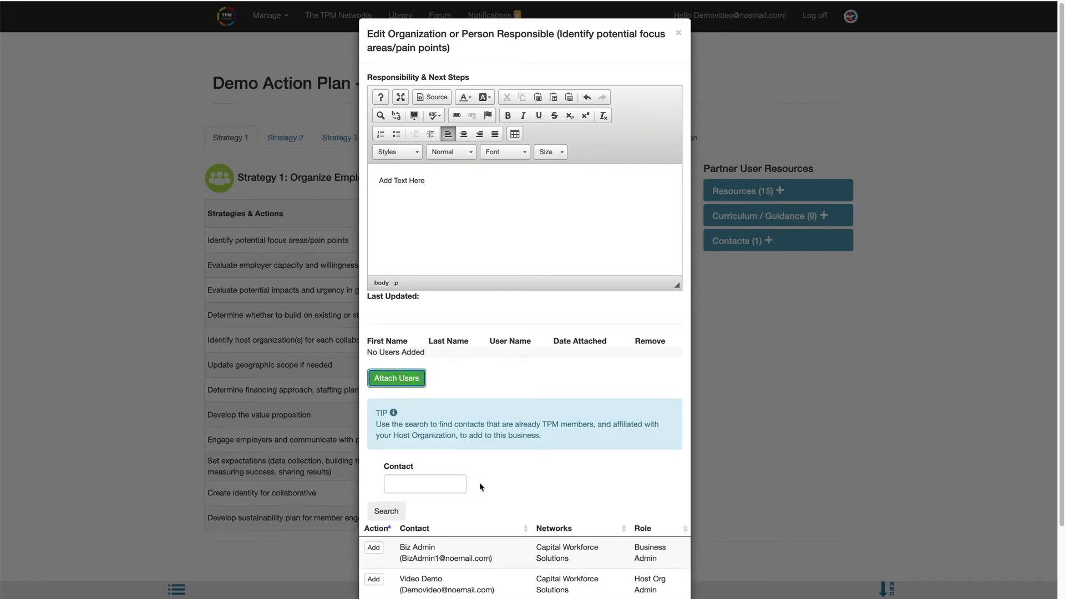
click(376, 551)
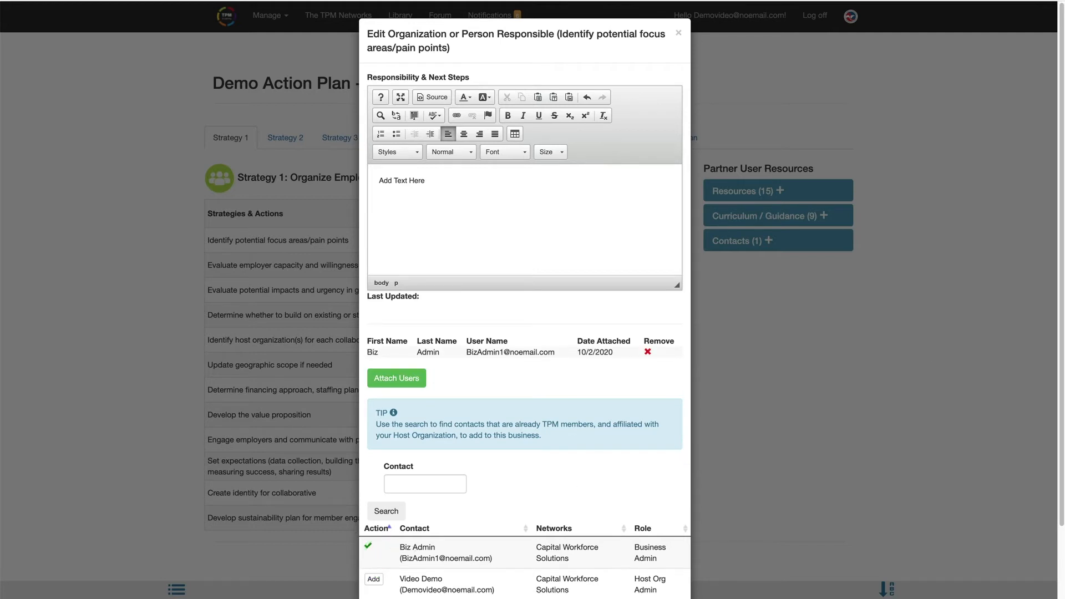
scroll(524, 299, down, 3)
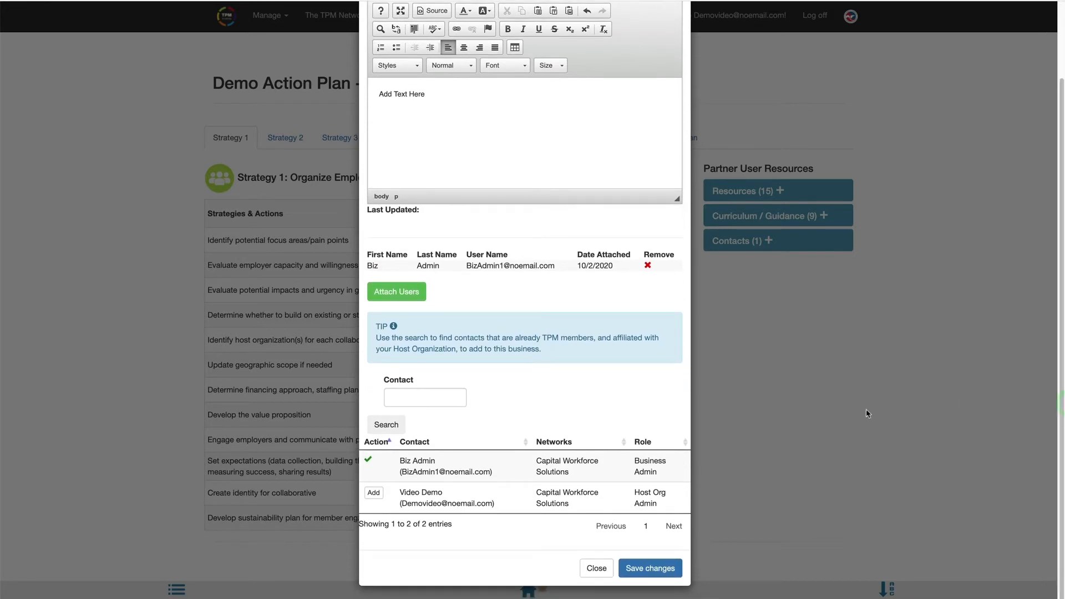
click(669, 570)
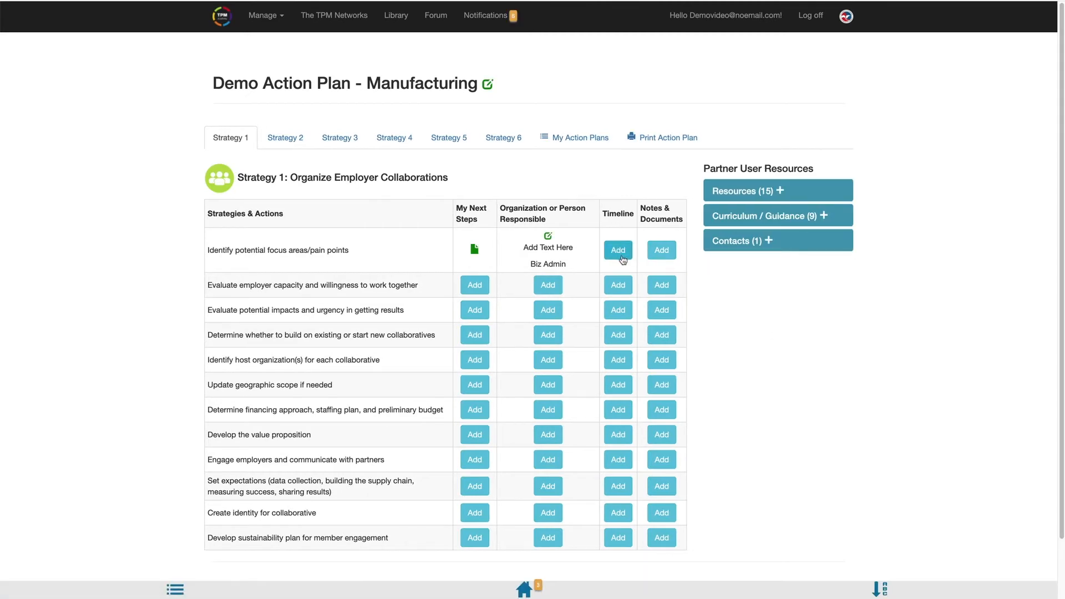
Set the timeline of the focus areas/pain points action to "1 month" and save it
click(621, 257)
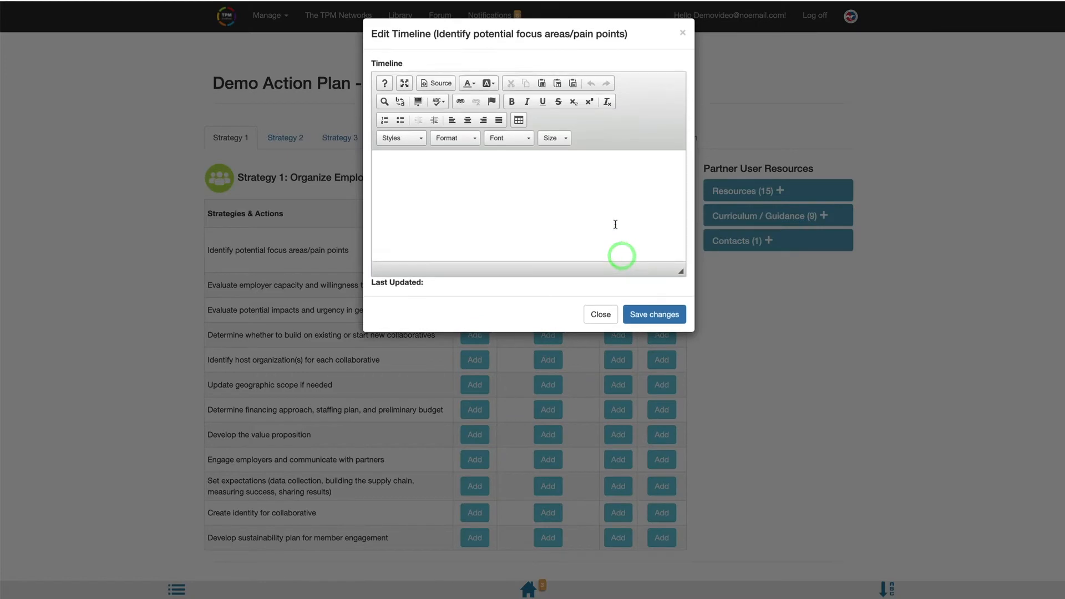
text(1 month)
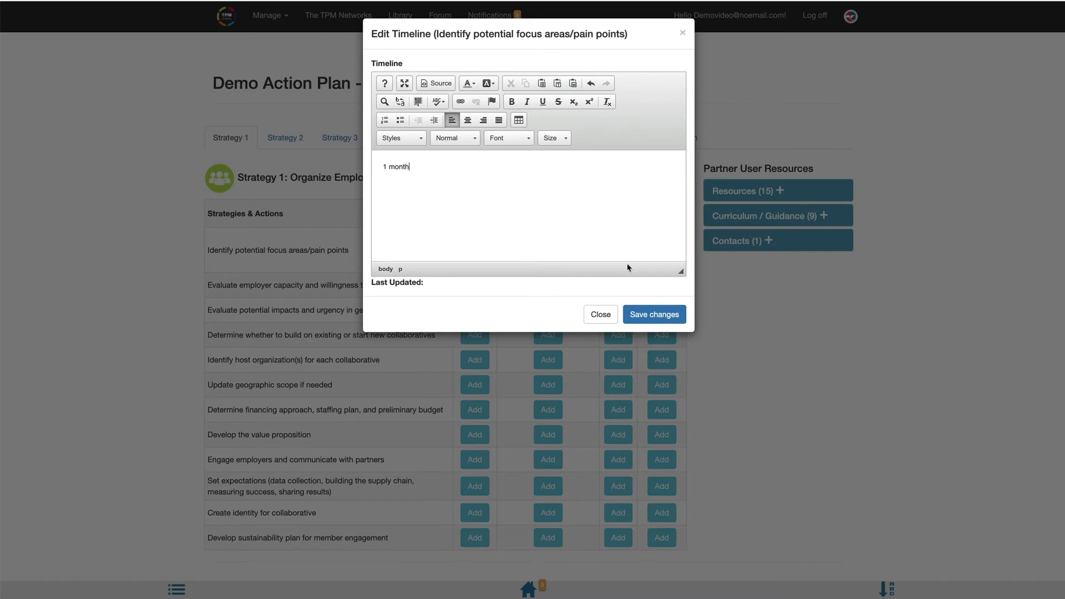
click(647, 314)
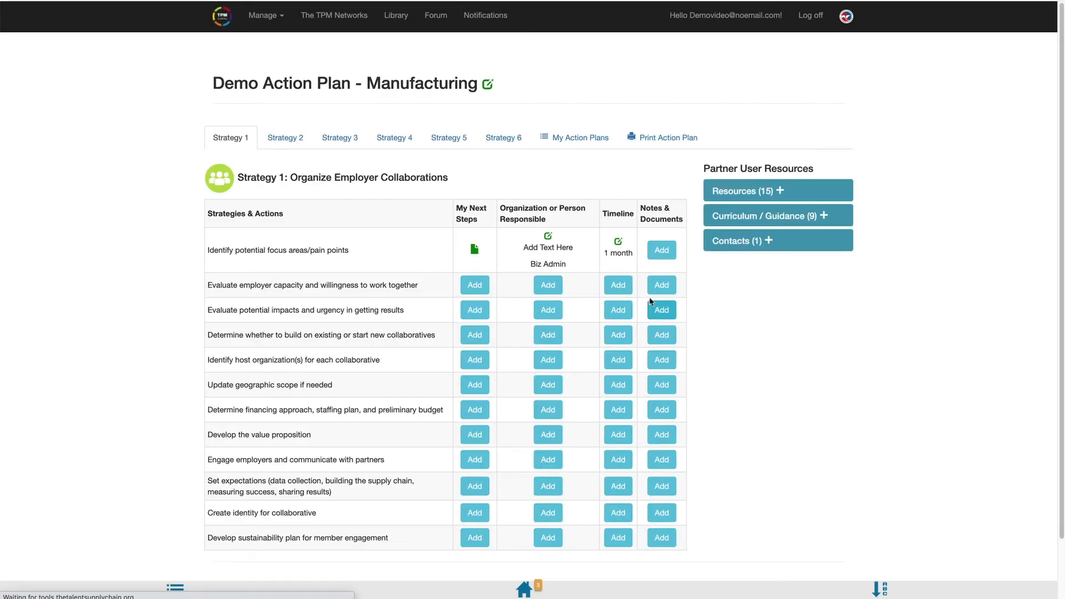
Enter "Add text here." as the Notes & Documents text for the focus areas/pain points action
click(661, 255)
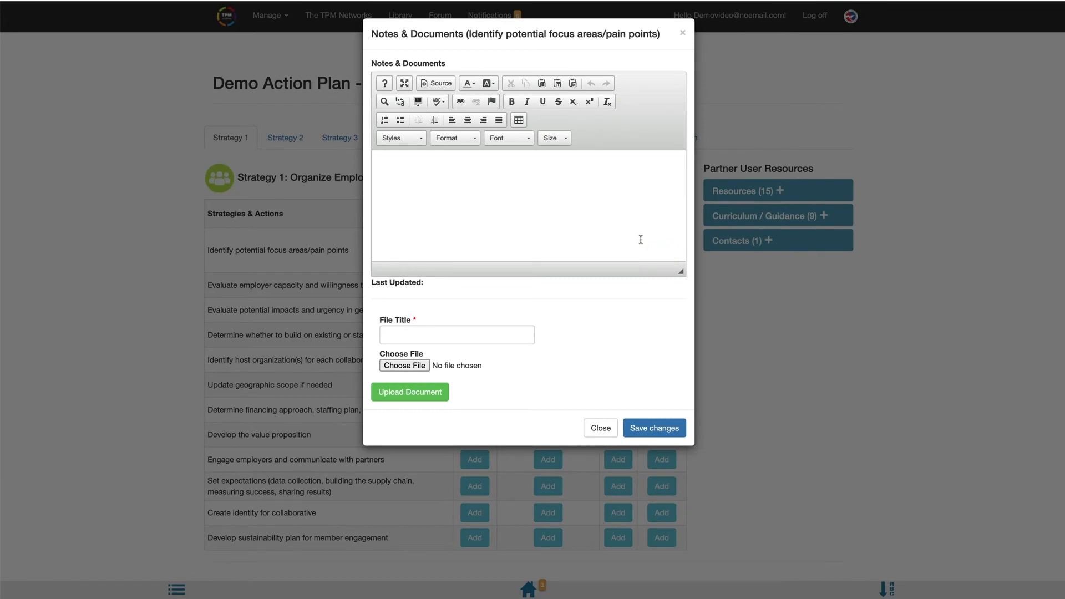
click(641, 239)
text(Add text here.)
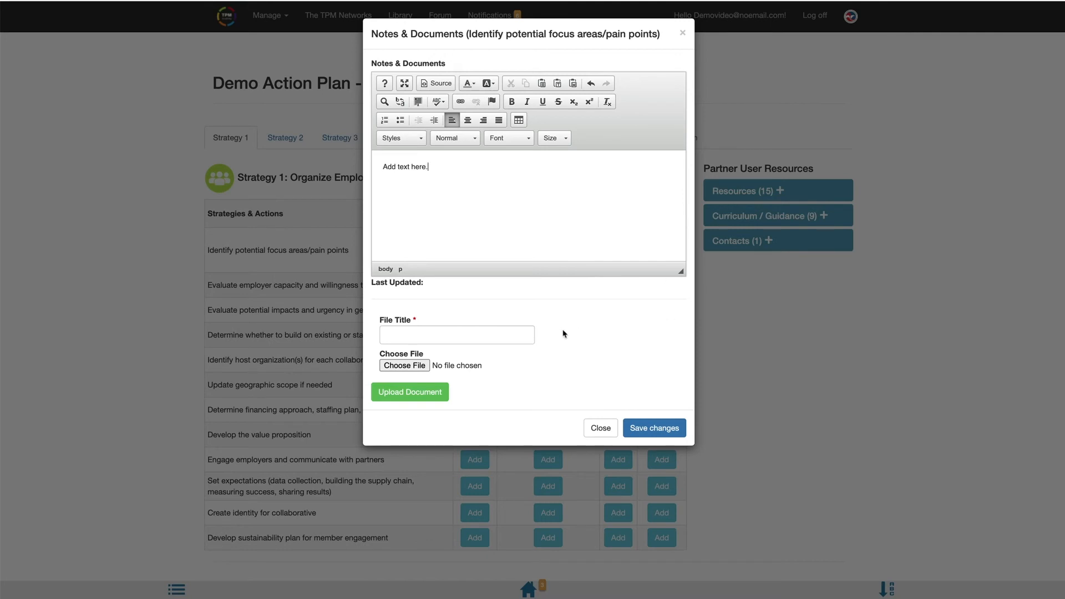
Upload Meeting 2 Agenda.docx from the TPM Folder with the file title "Agenda" and save the notes and documents
click(518, 334)
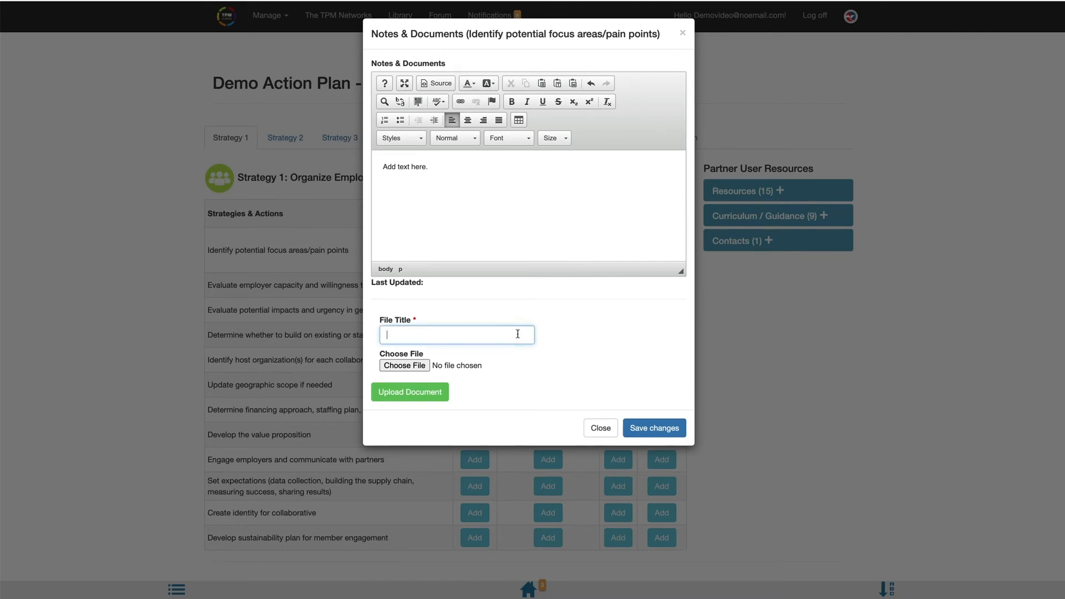
text(Agenda)
click(411, 366)
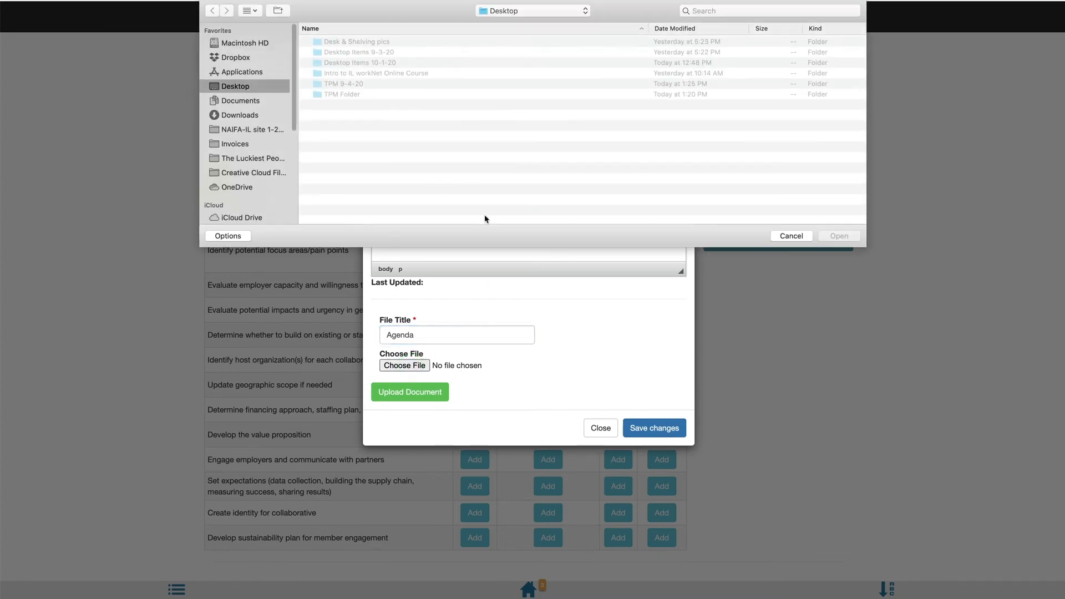
double_click(348, 95)
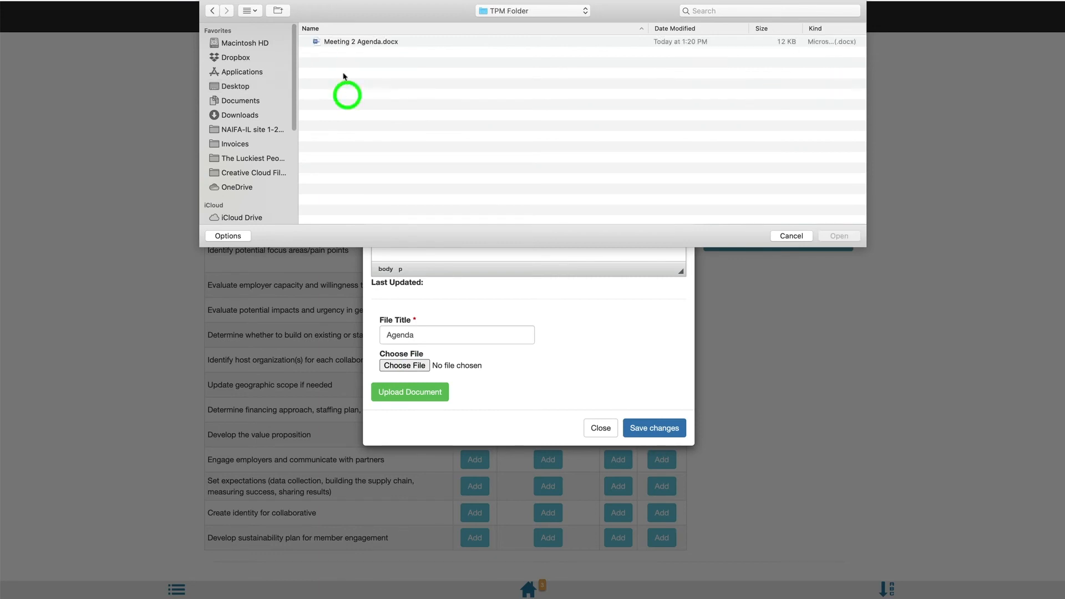
click(375, 43)
click(836, 236)
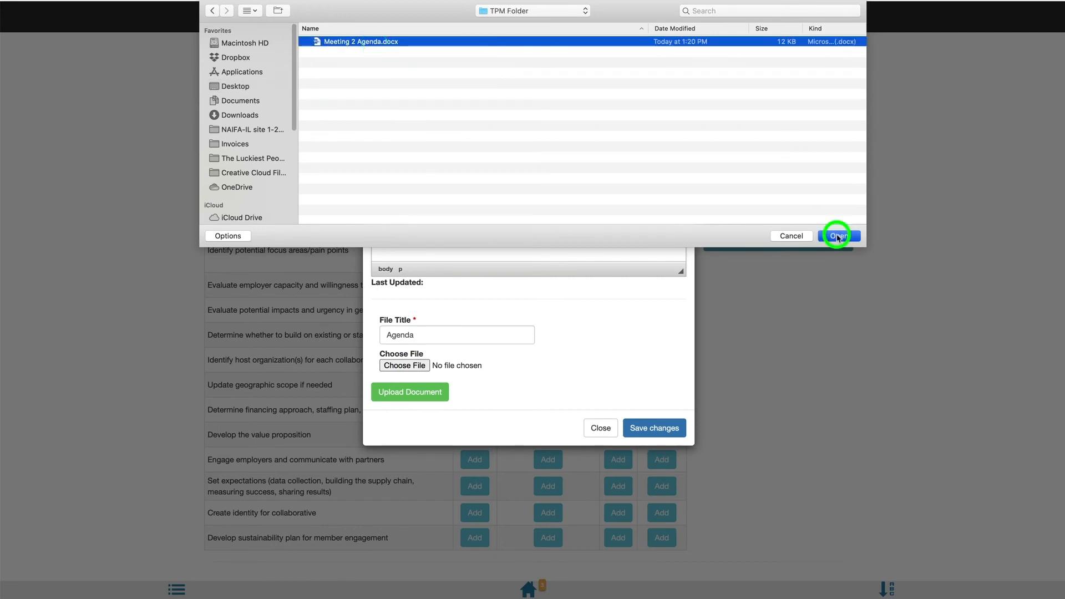
click(437, 393)
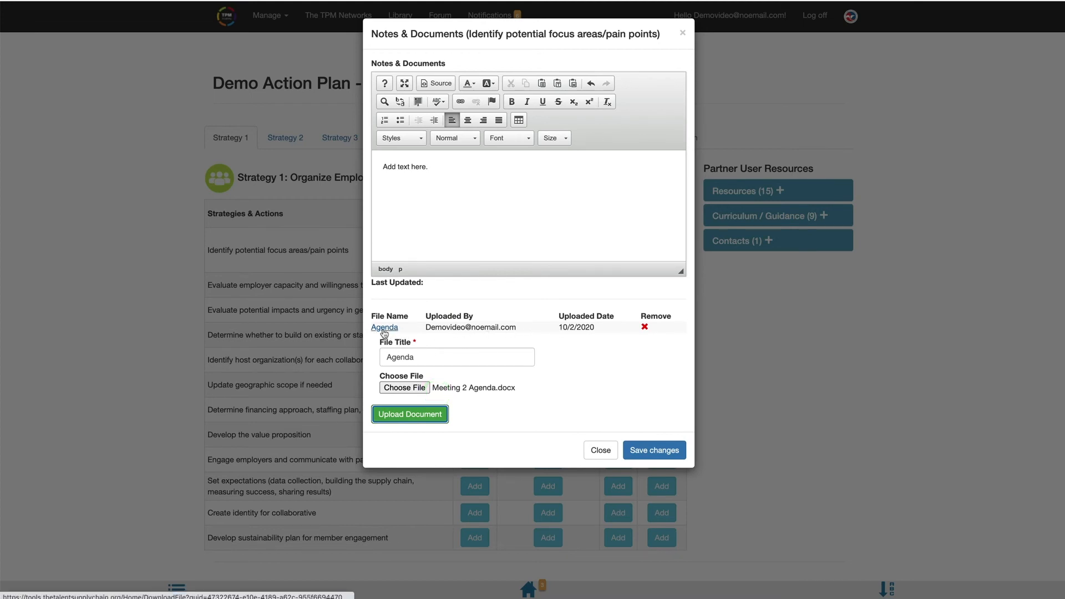
click(659, 458)
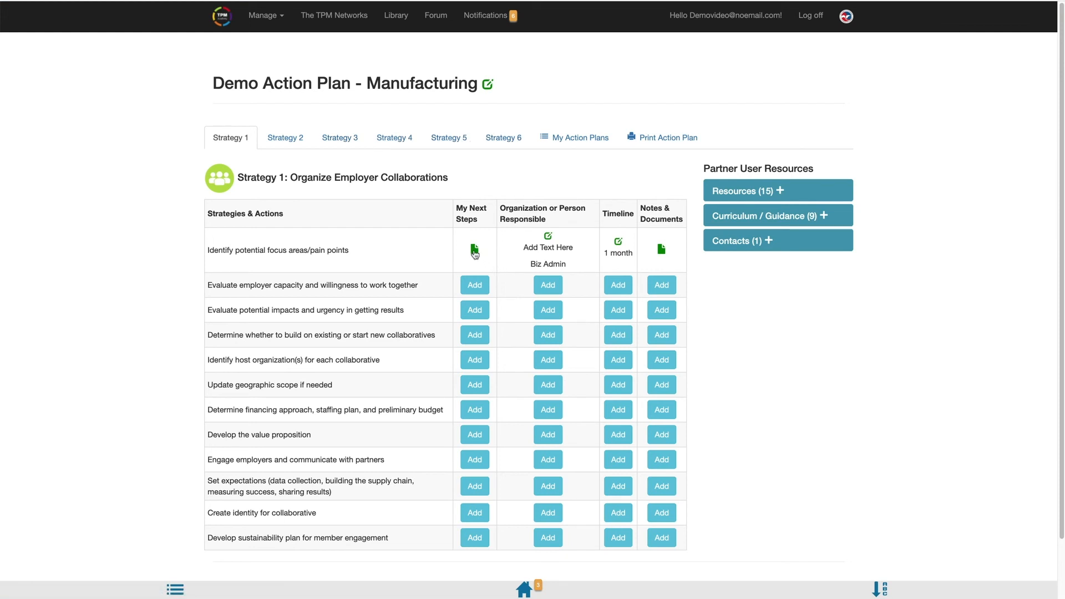
Review the saved next steps and responsible person entries of the focus areas/pain points action, closing each editor without changes
mouse_move(475, 253)
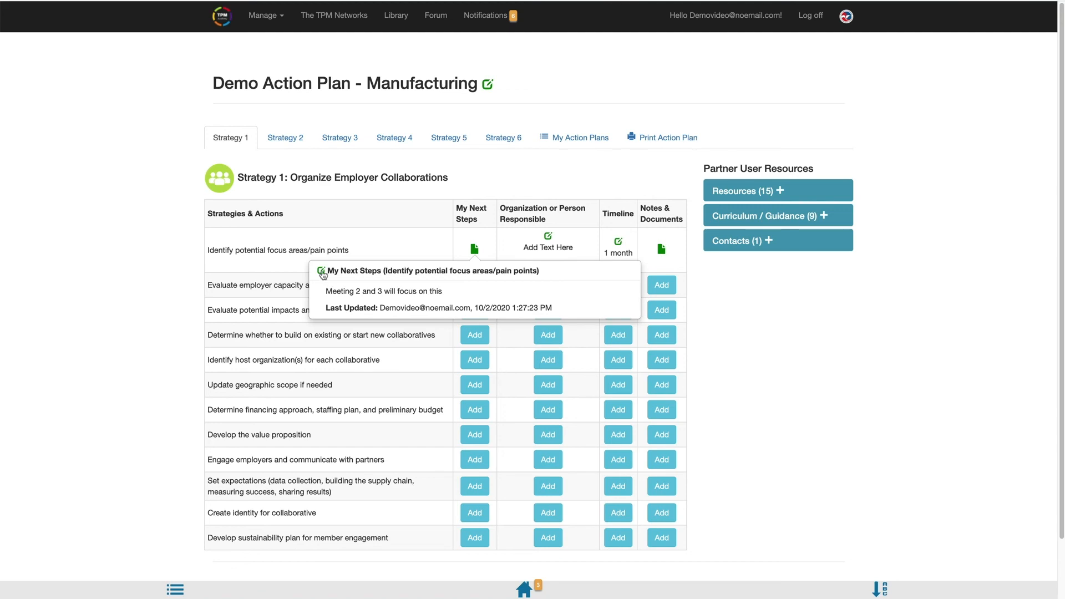
click(323, 273)
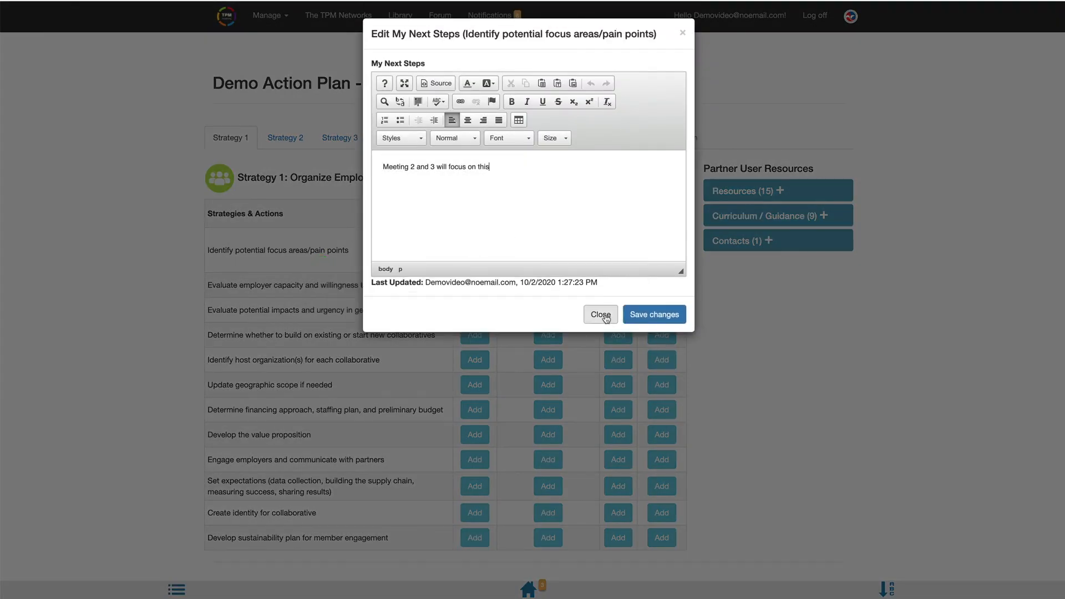
click(601, 314)
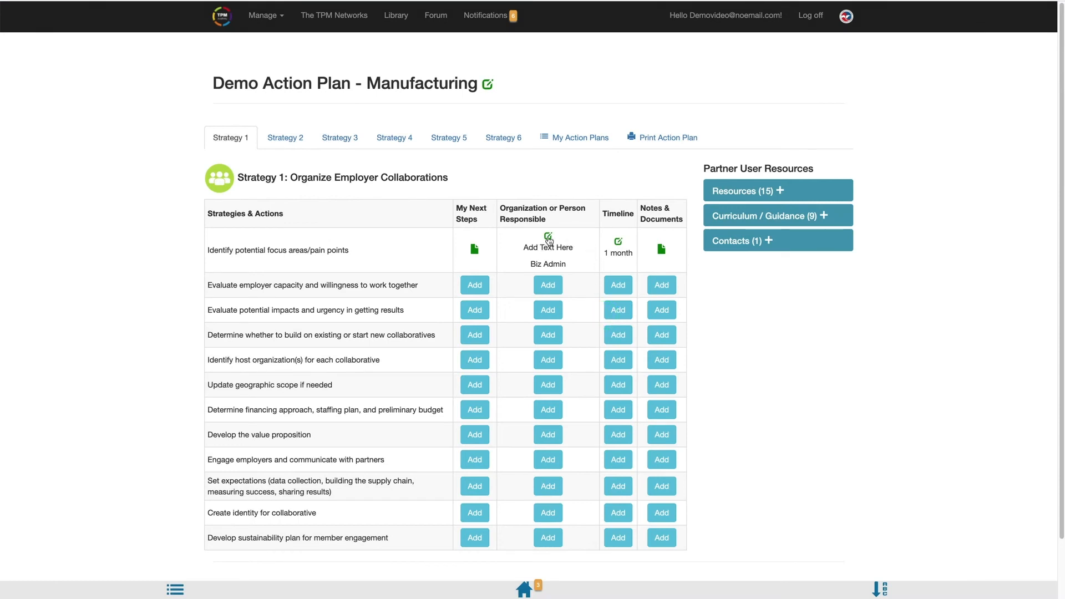
click(548, 237)
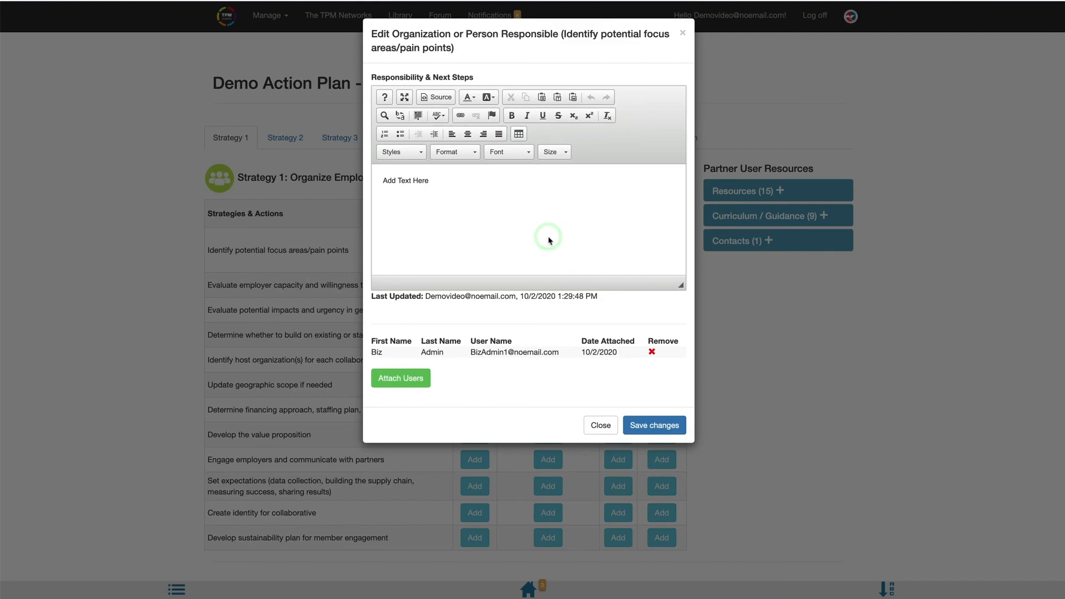
click(600, 424)
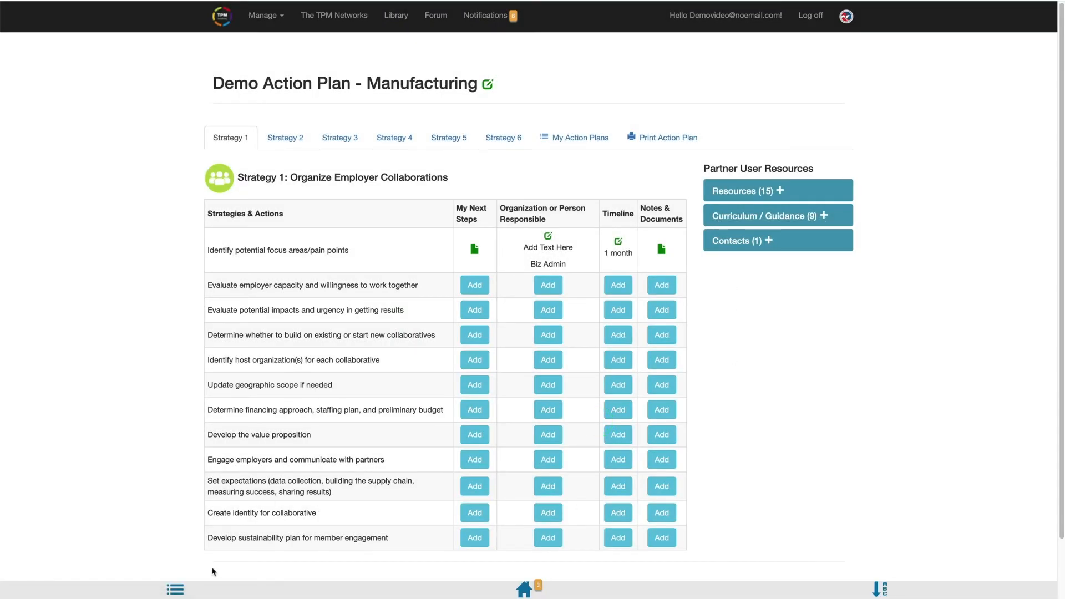
Load Demo Action Plan in the quick-access action plan selector
click(178, 589)
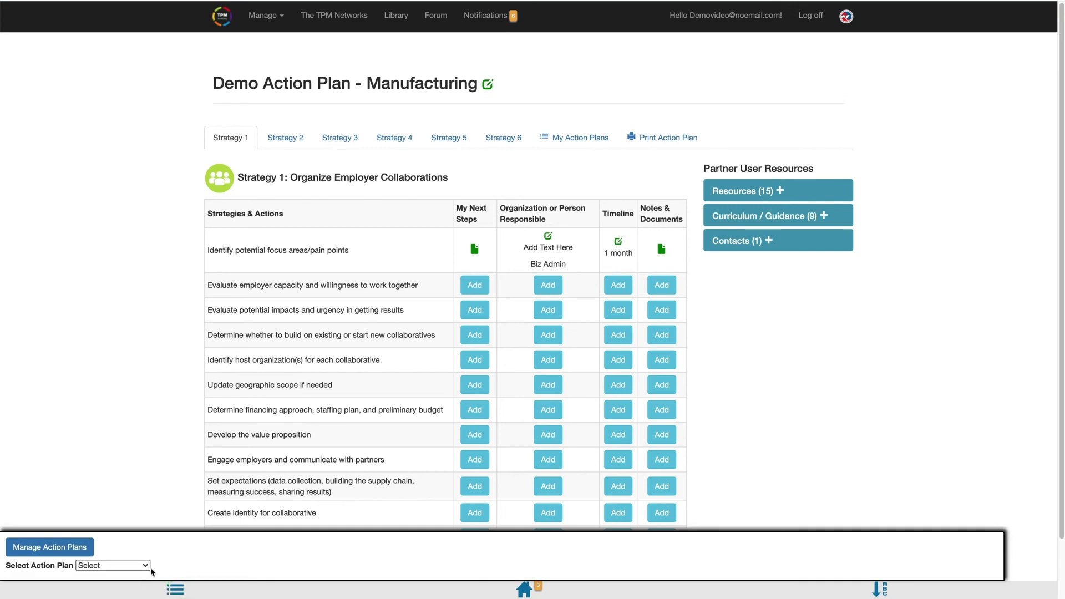
click(143, 565)
click(143, 576)
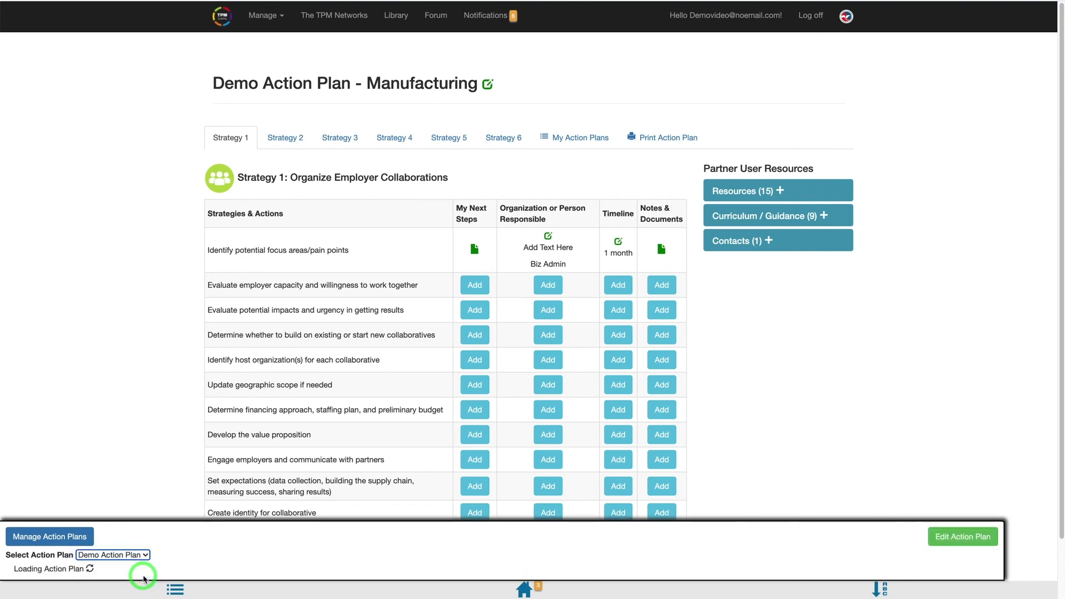